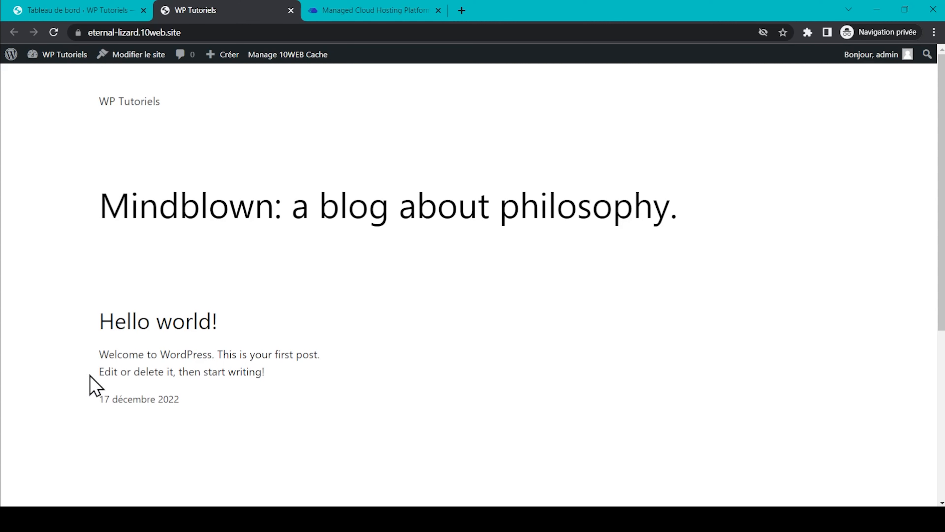
- Look through the current WP Tutoriels homepage down to its footer
scroll(85, 294, down, 3)
scroll(85, 298, down, 3)
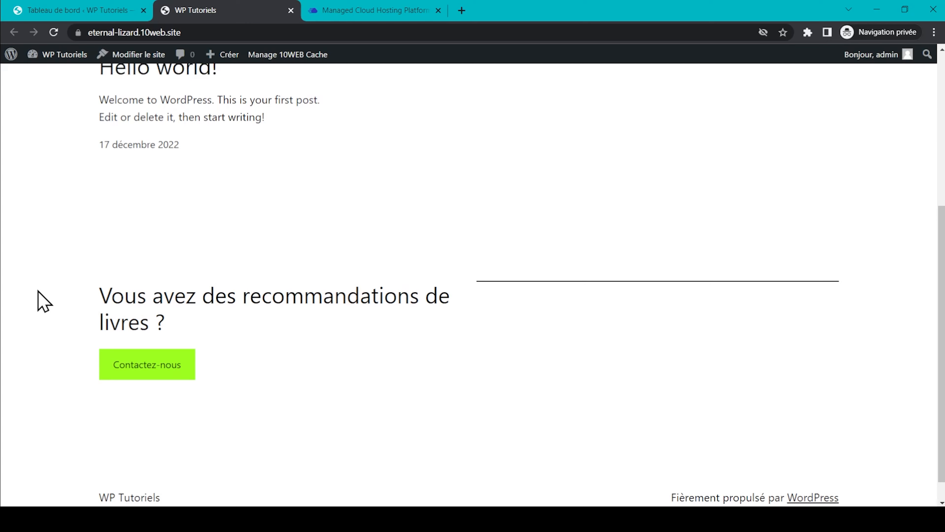
scroll(43, 301, up, 6)
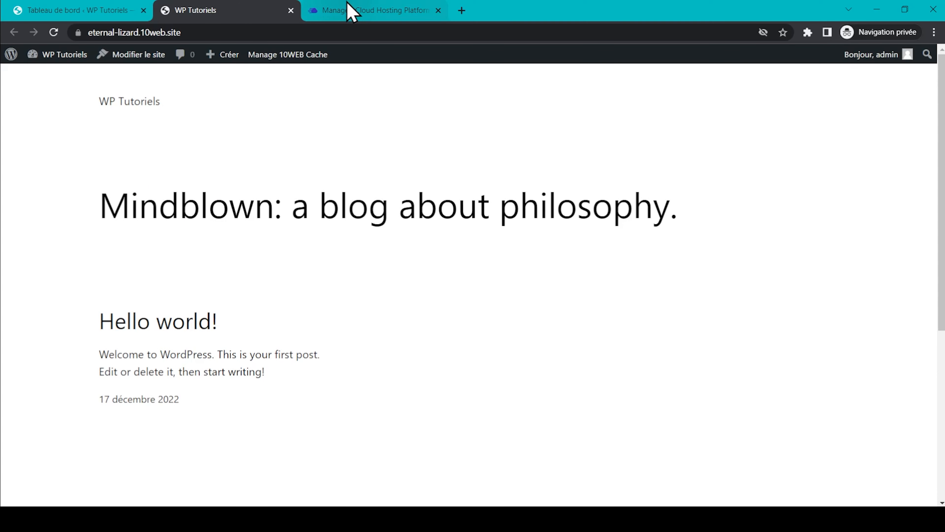
- Sign up for the Cloudways free trial as Freelance Developer/Designer with $0 - $50 (USD) spending, agreeing to the terms
click(349, 8)
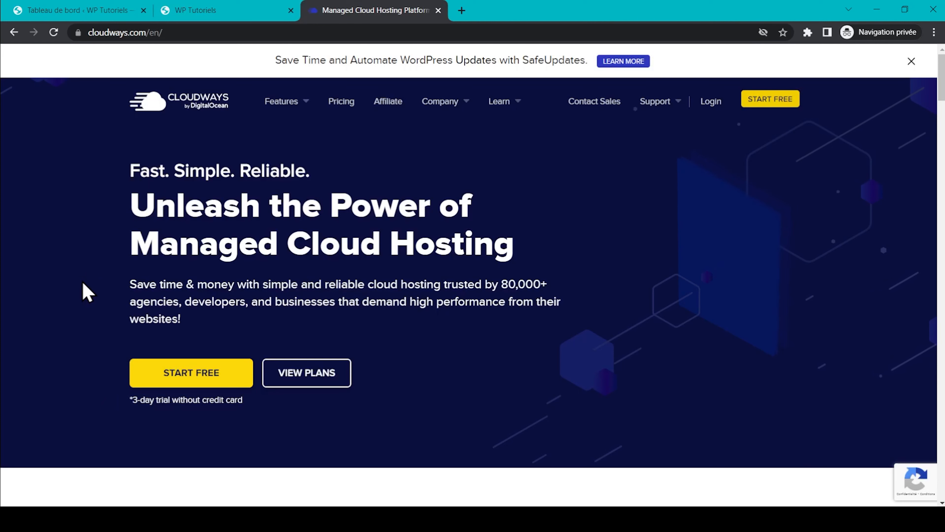
click(200, 384)
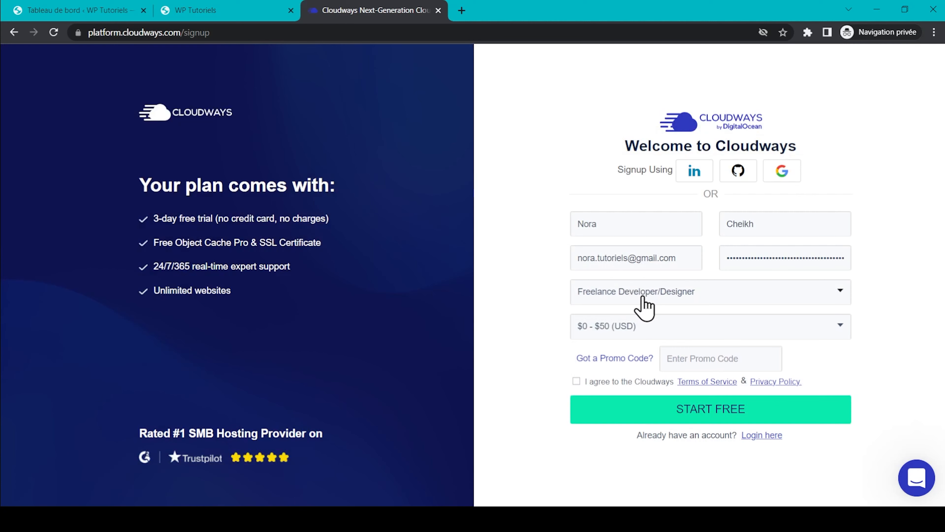
click(643, 300)
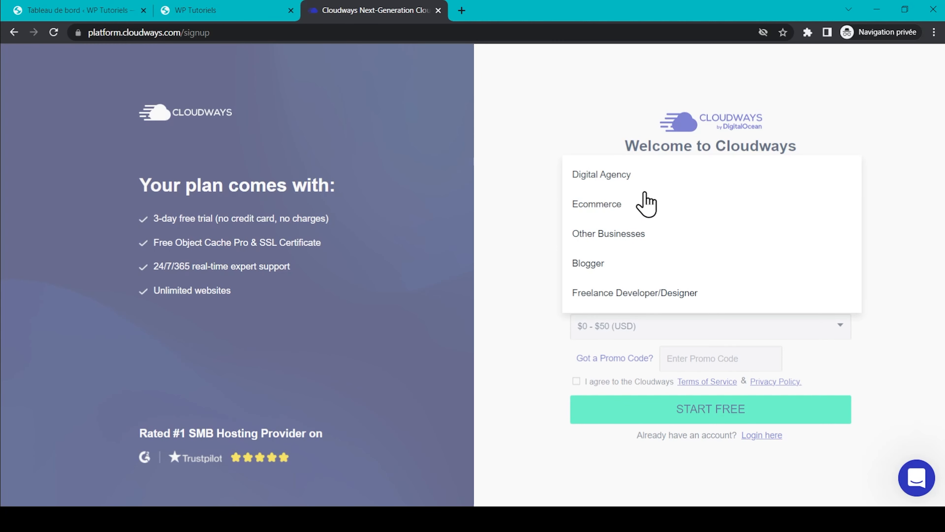
click(629, 294)
click(623, 337)
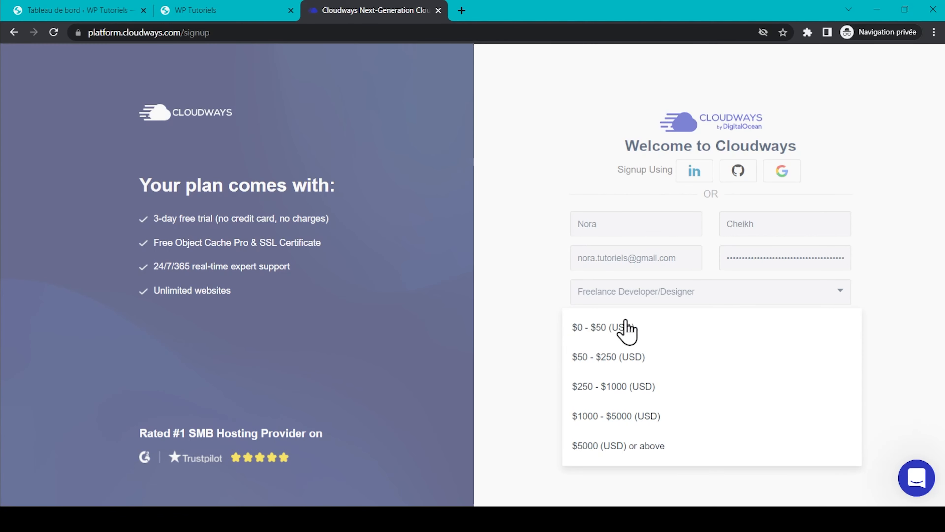
click(642, 326)
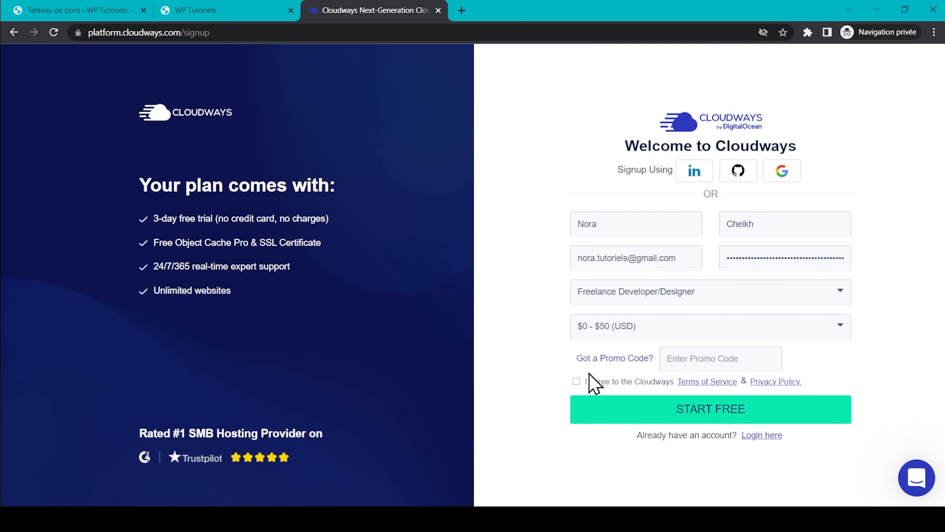
click(576, 381)
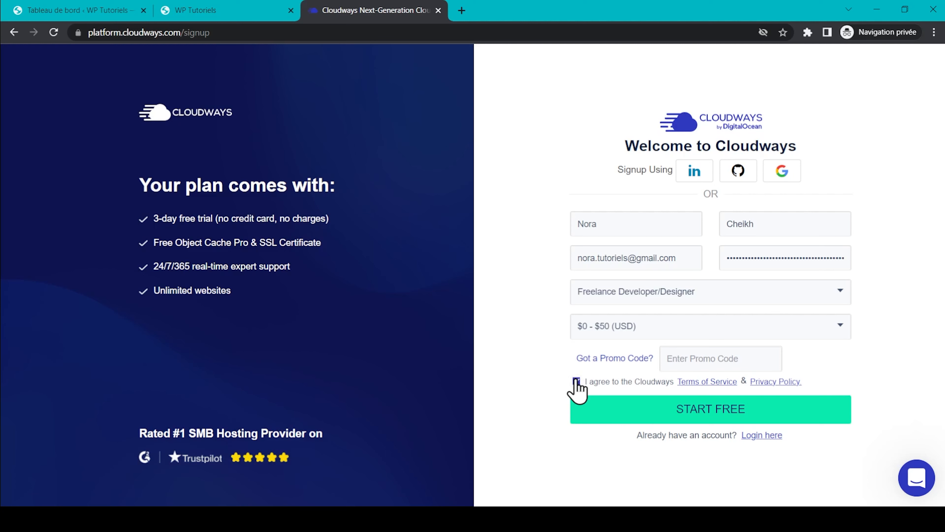
click(718, 405)
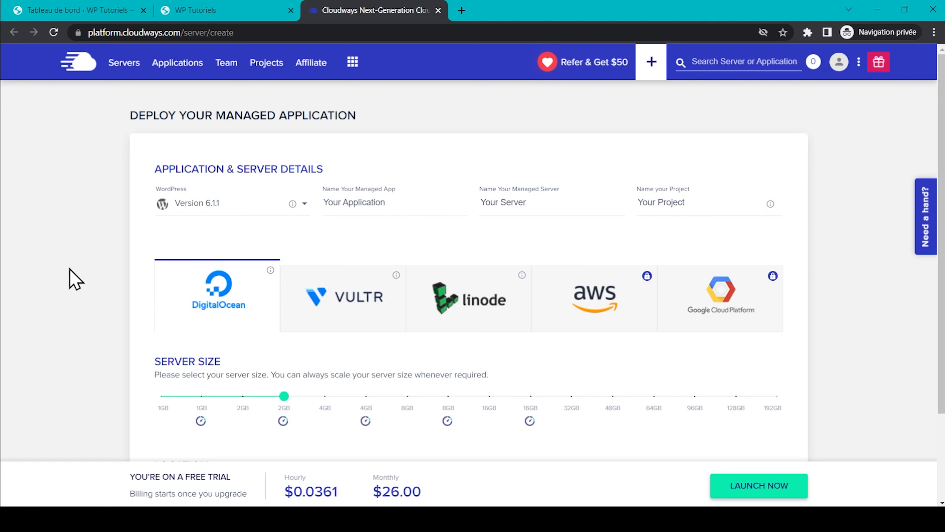
- Launch the WordPress 6.1.1 application on a DigitalOcean server with the smallest 1GB size in Frankfurt
mouse_move(285, 404)
drag(285, 400, 147, 414)
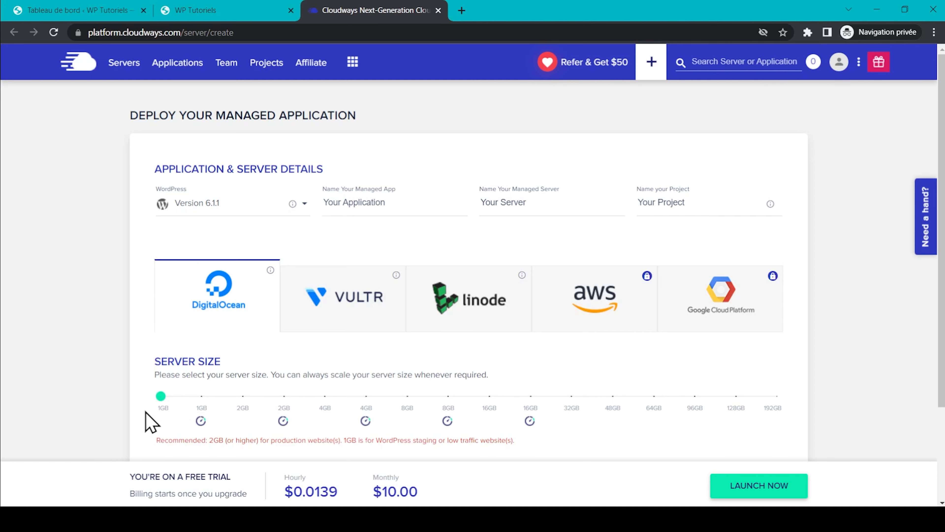
scroll(99, 312, down, 3)
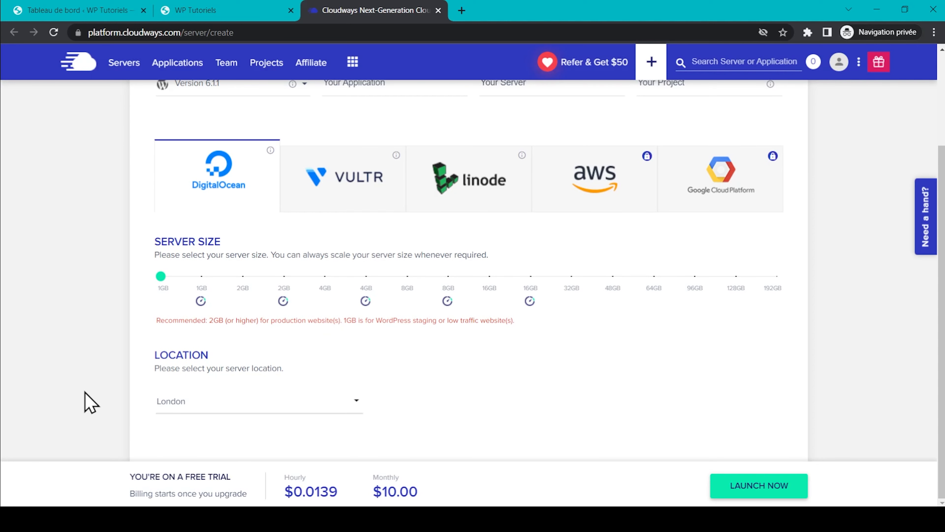
click(257, 406)
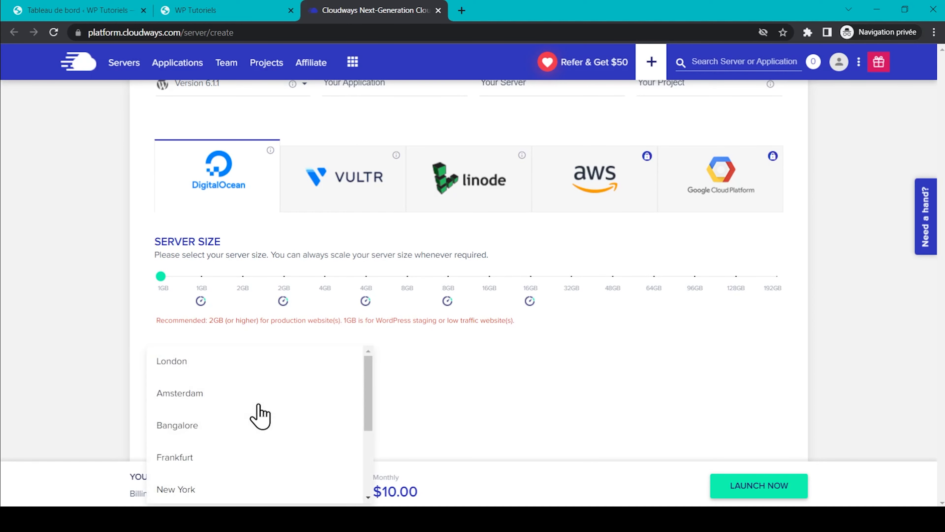
scroll(260, 416, down, 2)
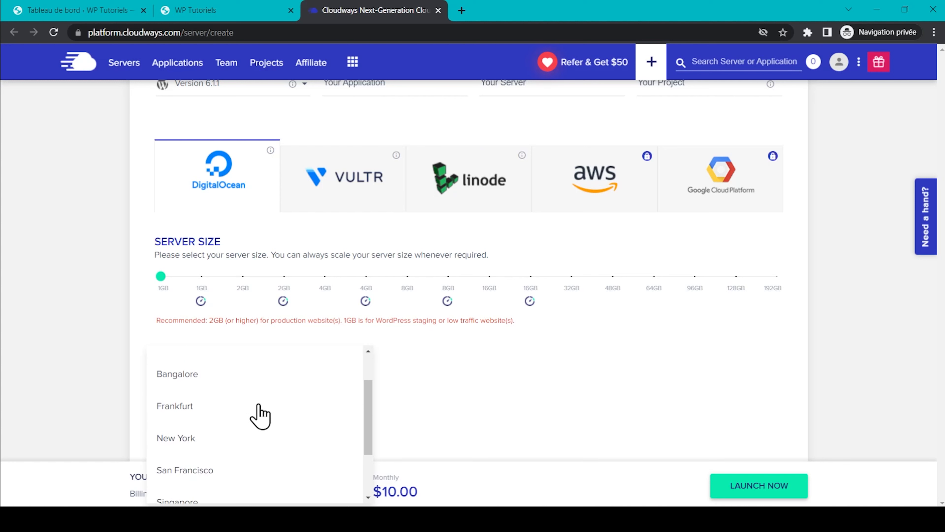
click(172, 399)
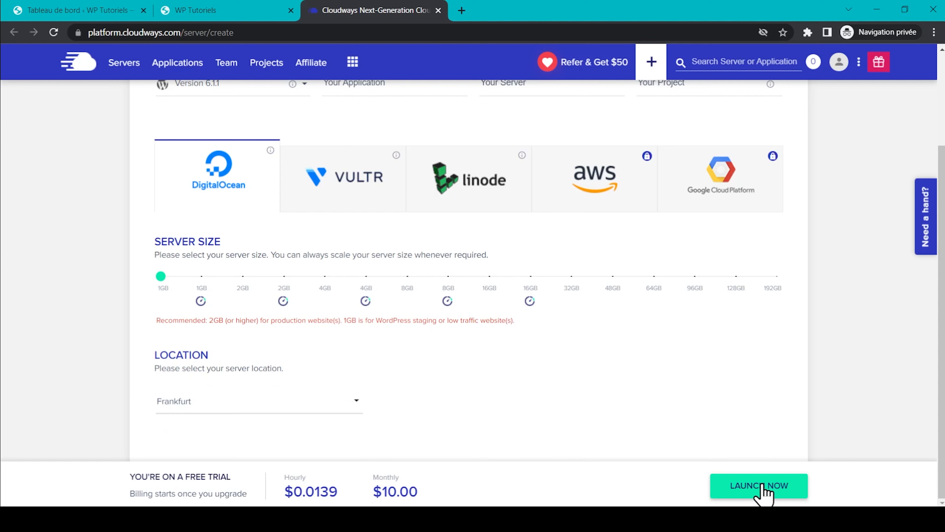
click(761, 484)
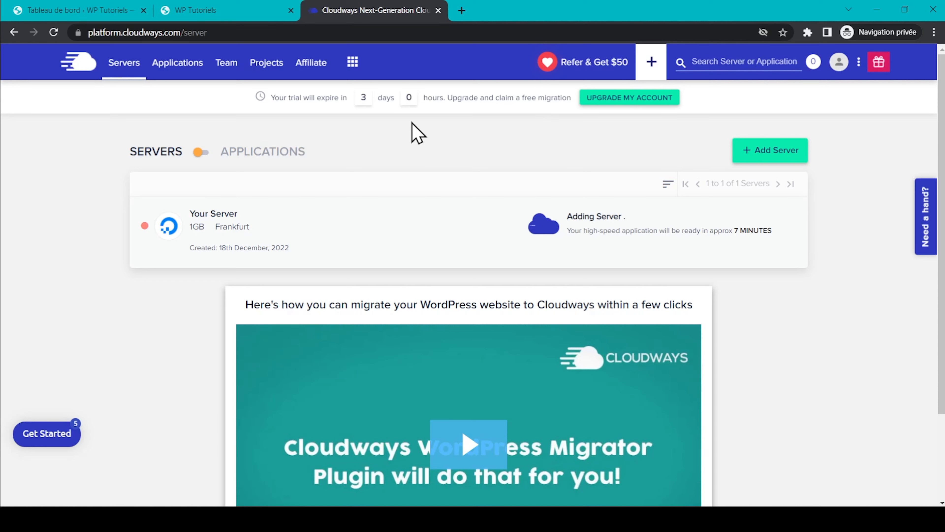
- Find the Cloudways WordPress Migrator plugin by searching for "cloudways" in the WP Tutoriels admin, and install and activate it
click(87, 5)
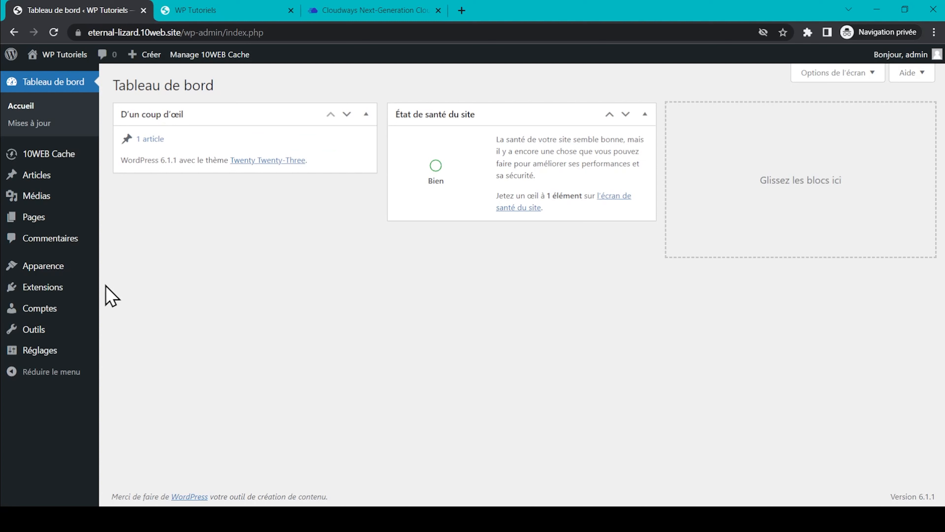
mouse_move(56, 294)
click(146, 309)
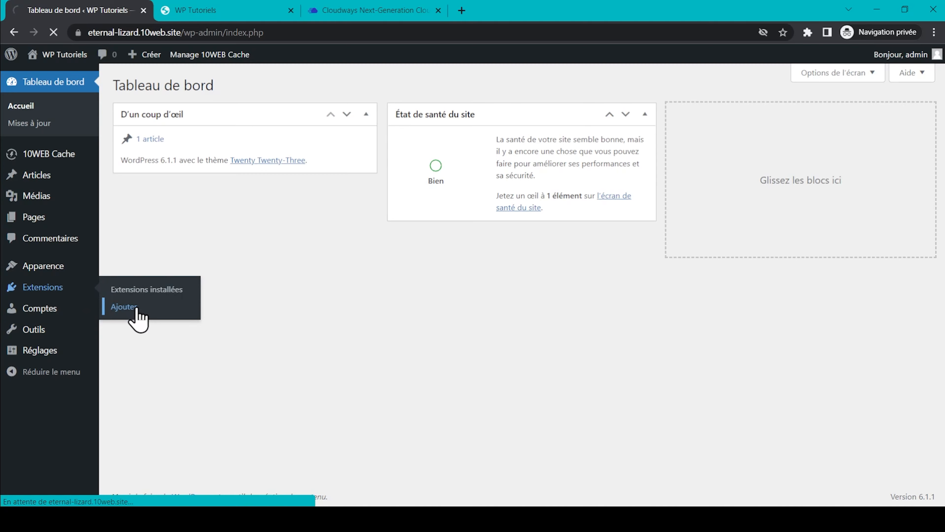
click(780, 119)
text(cloudways)
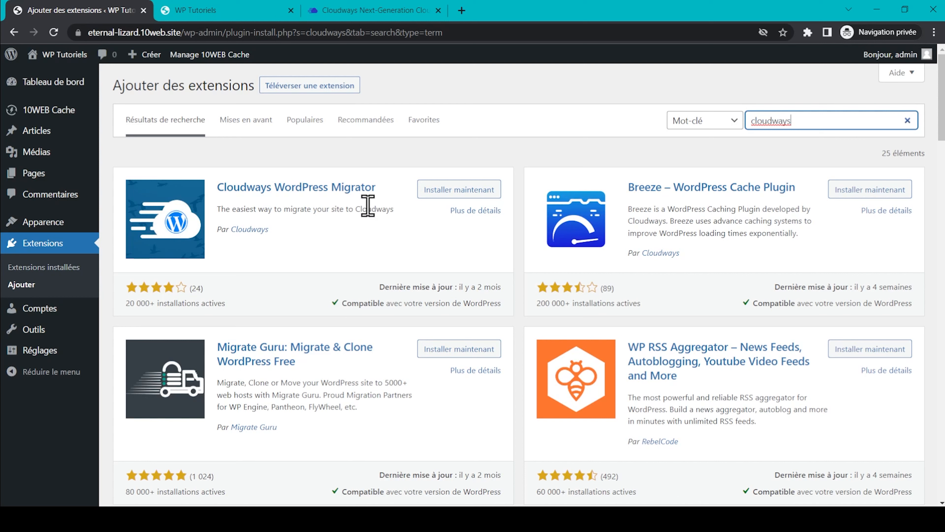
click(461, 190)
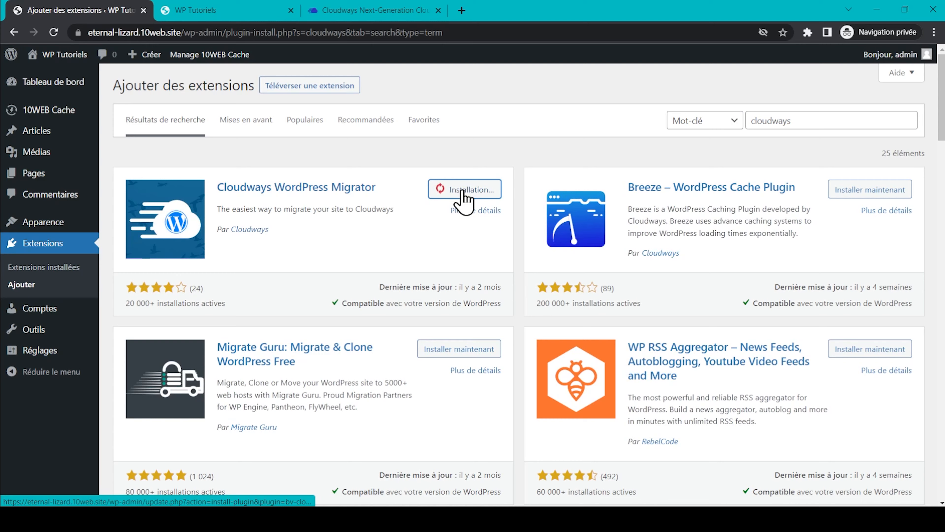
click(467, 190)
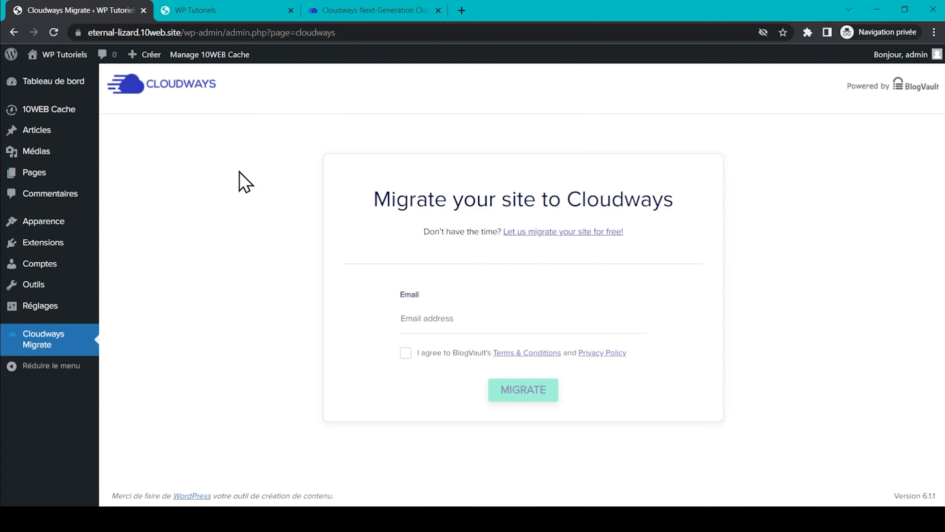
- Switch to the Cloudways platform and open the access details of the application Your Application
click(350, 10)
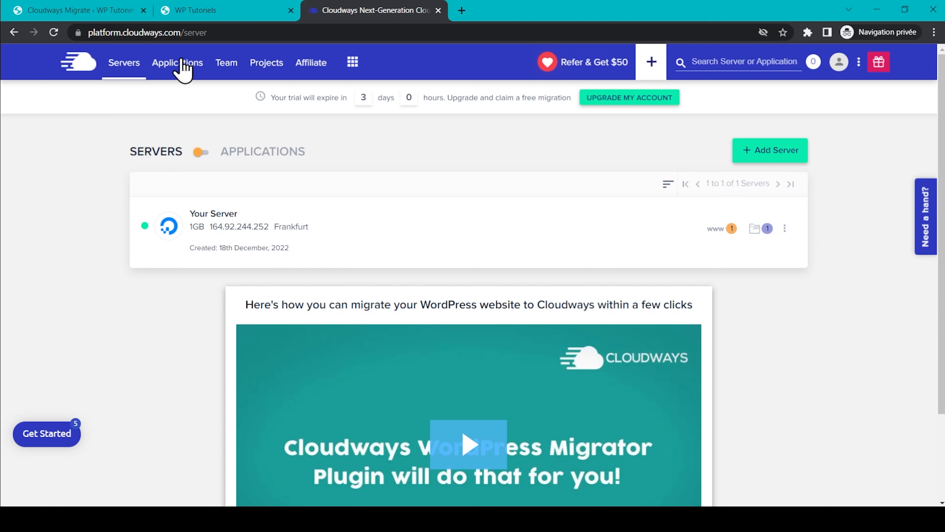
click(179, 66)
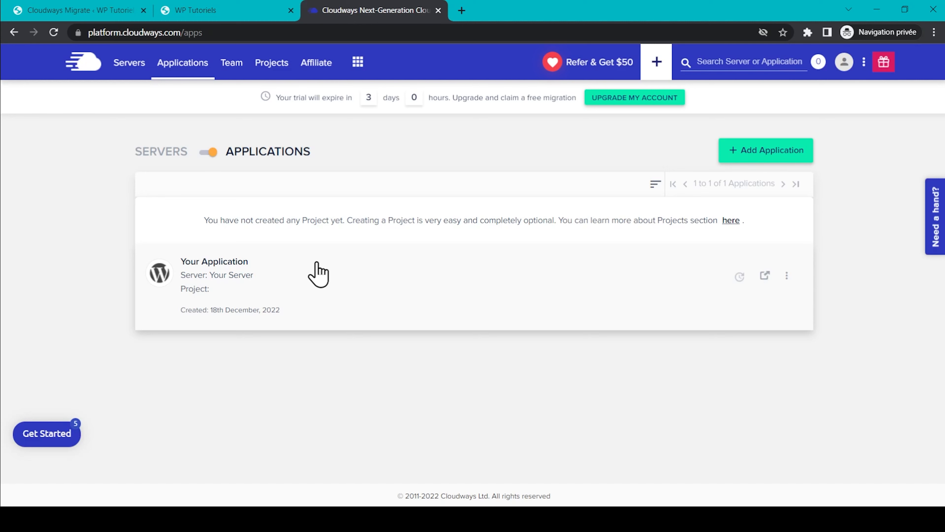
click(332, 276)
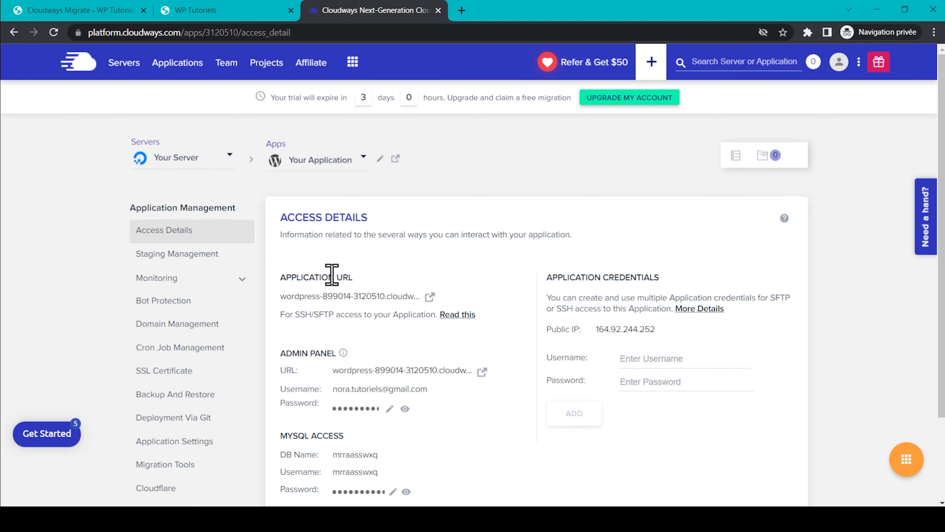
- View the new application's default WordPress site at its application URL, and review the admin panel and MySQL access details
click(430, 298)
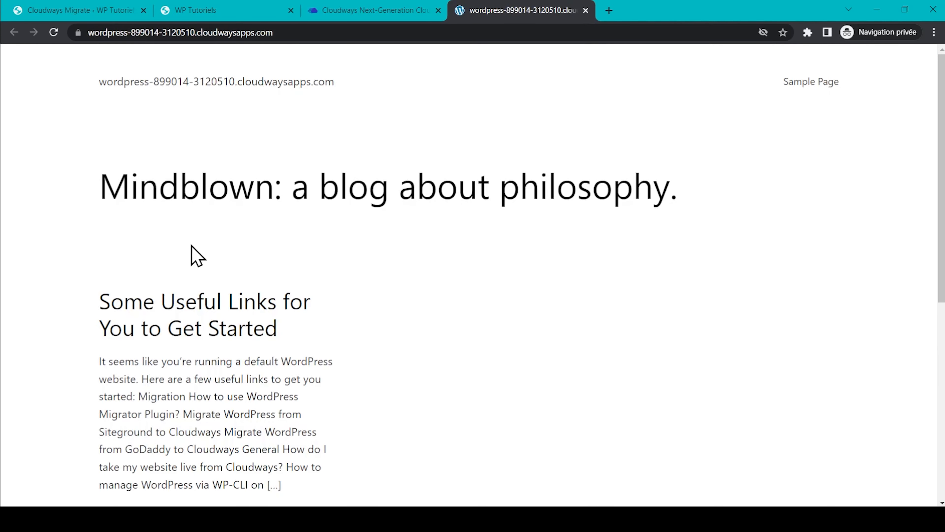
scroll(425, 298, down, 5)
scroll(424, 298, down, 4)
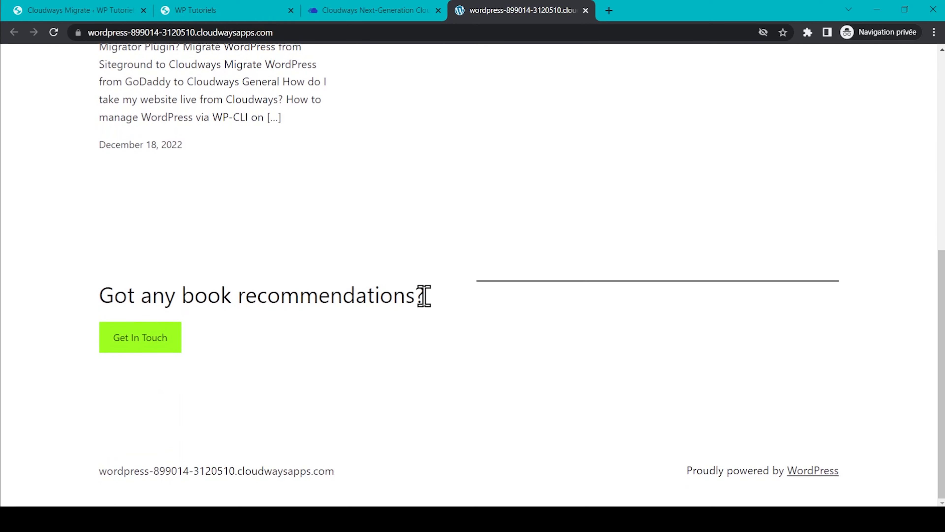
key(ctrl+shift+Tab)
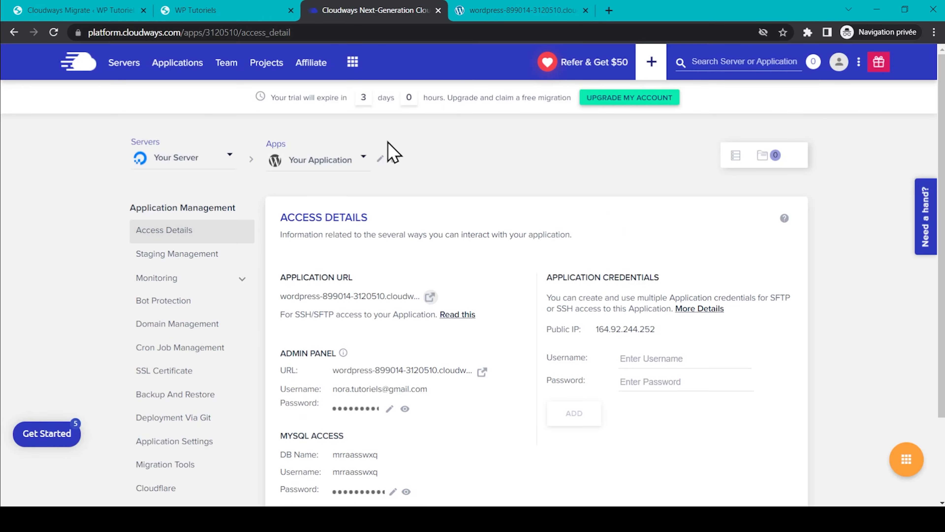
scroll(461, 233, down, 2)
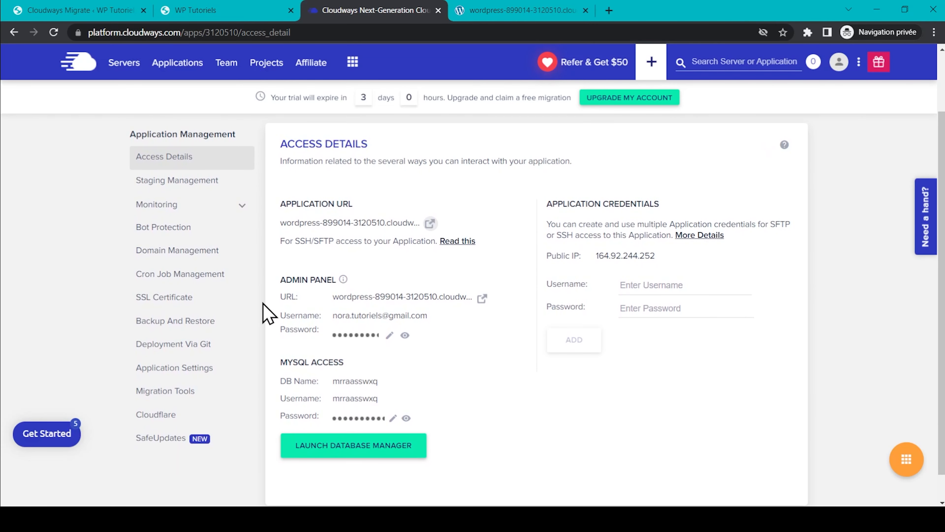
- Enter the account email in the Cloudways Migrate plugin, agree to BlogVault's terms and start the migration
click(65, 10)
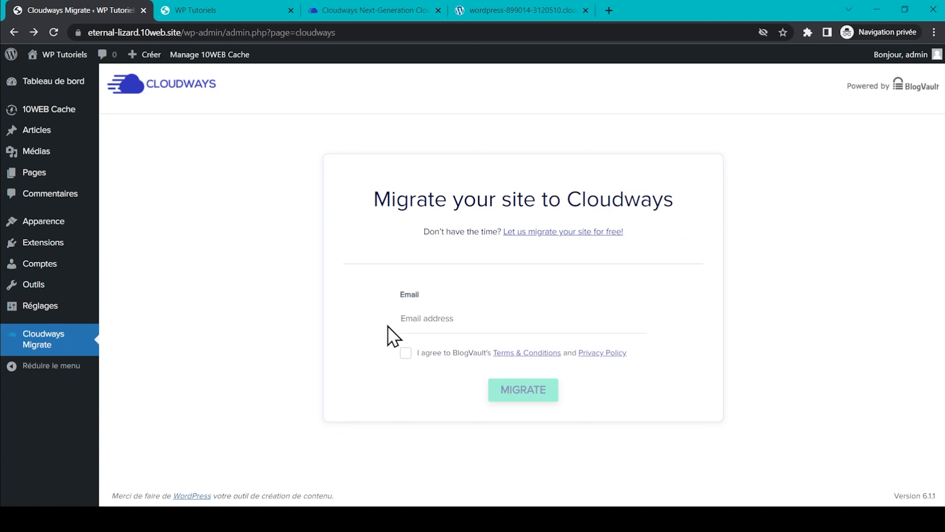
click(439, 319)
key(ctrl+v)
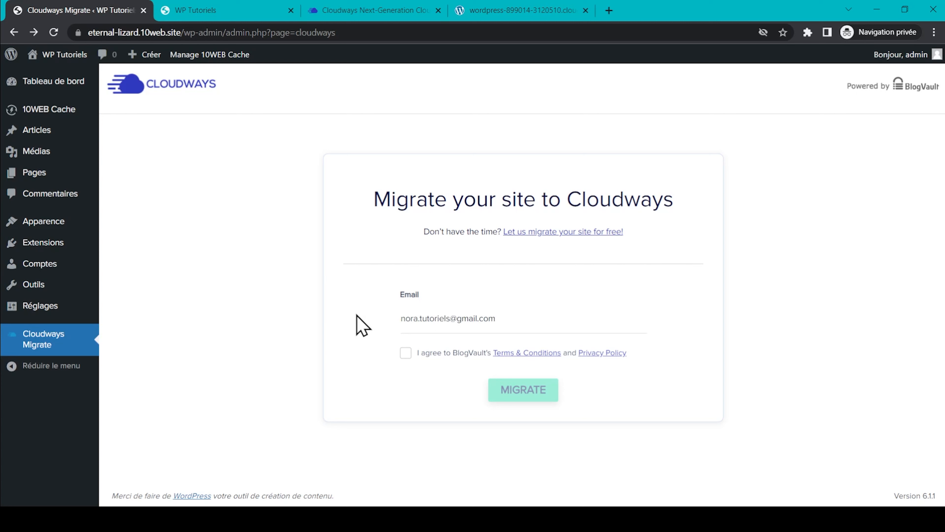
click(411, 355)
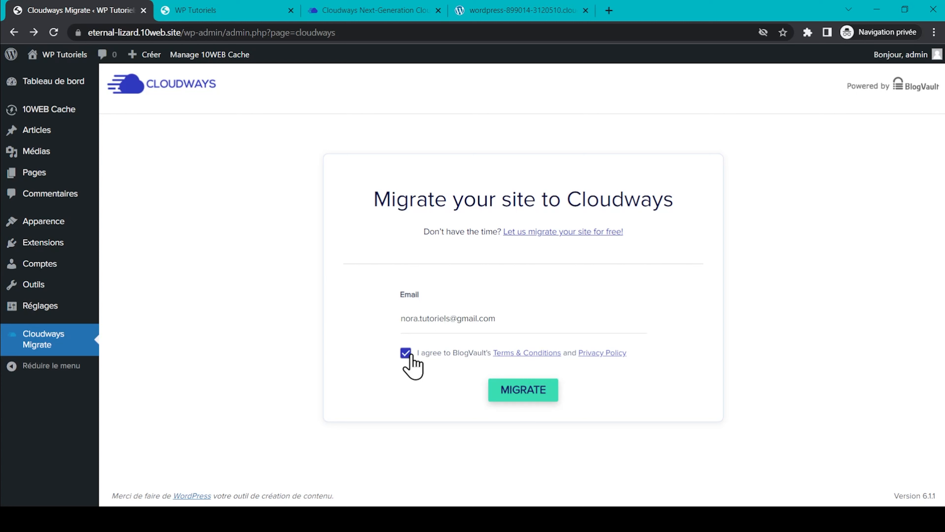
click(523, 391)
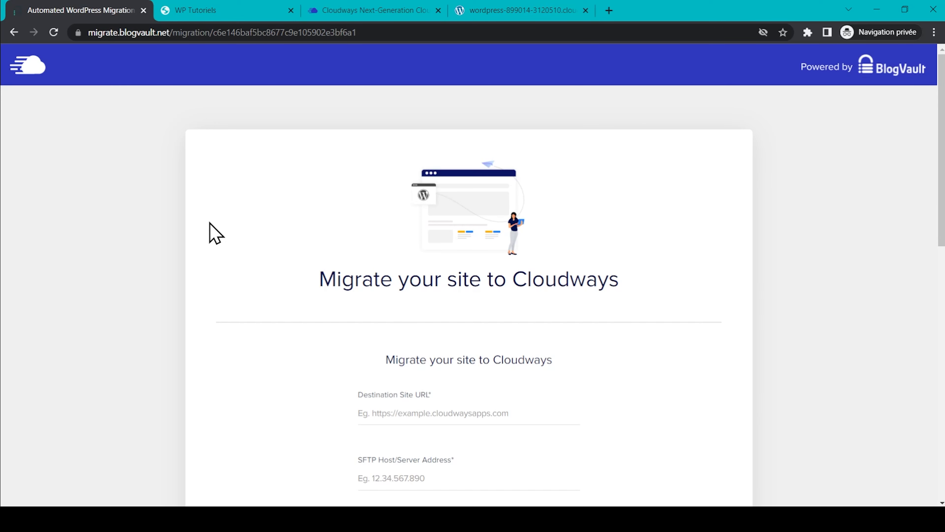
scroll(216, 232, down, 3)
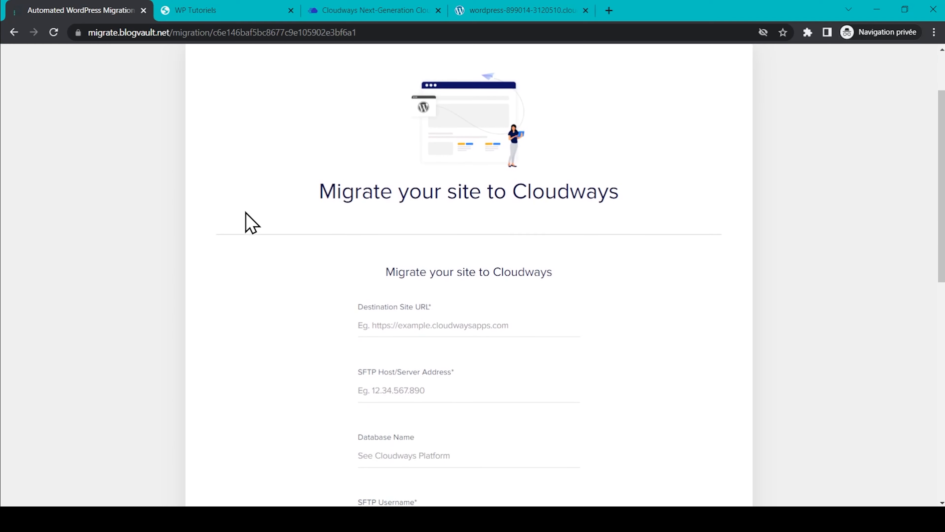
scroll(246, 219, down, 2)
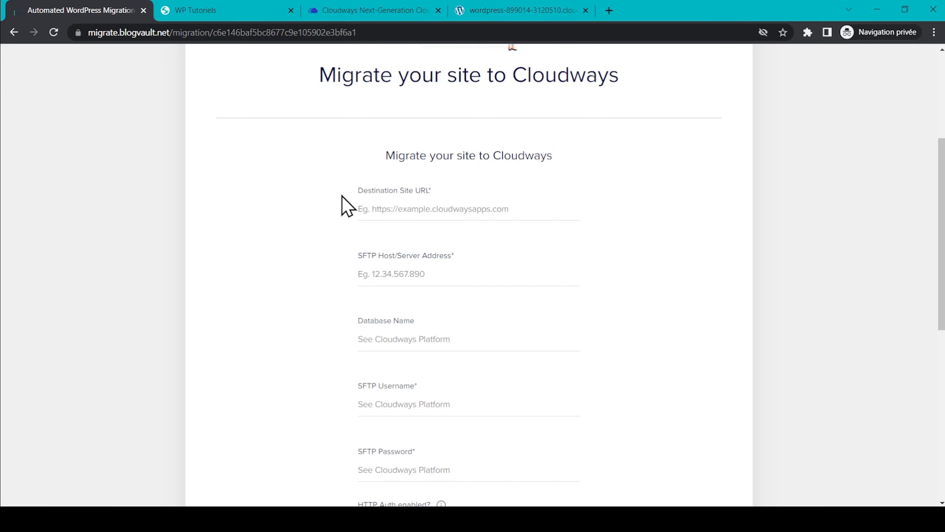
click(506, 10)
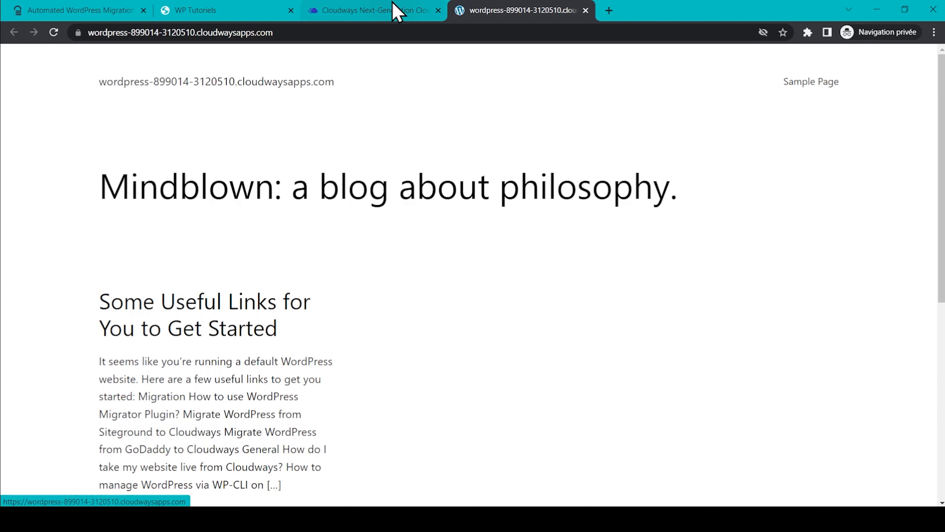
click(296, 34)
key(ctrl+c)
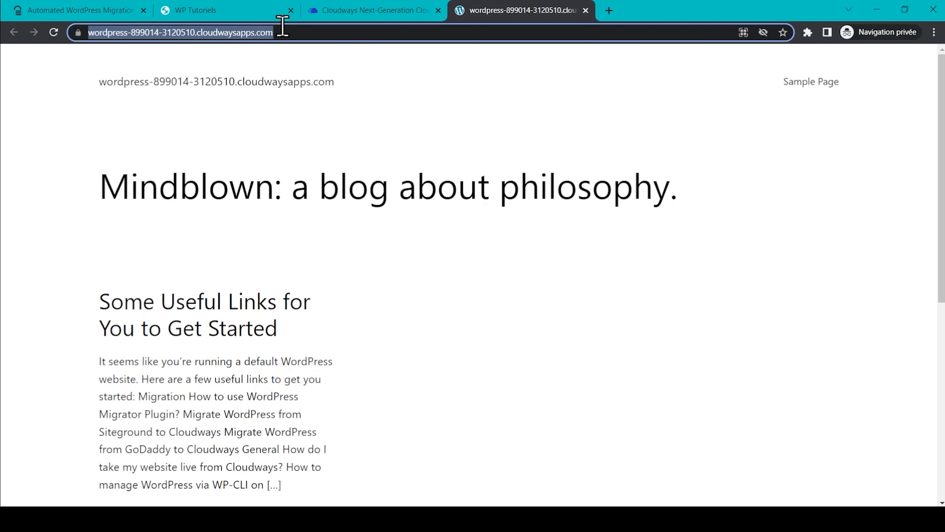
click(261, 114)
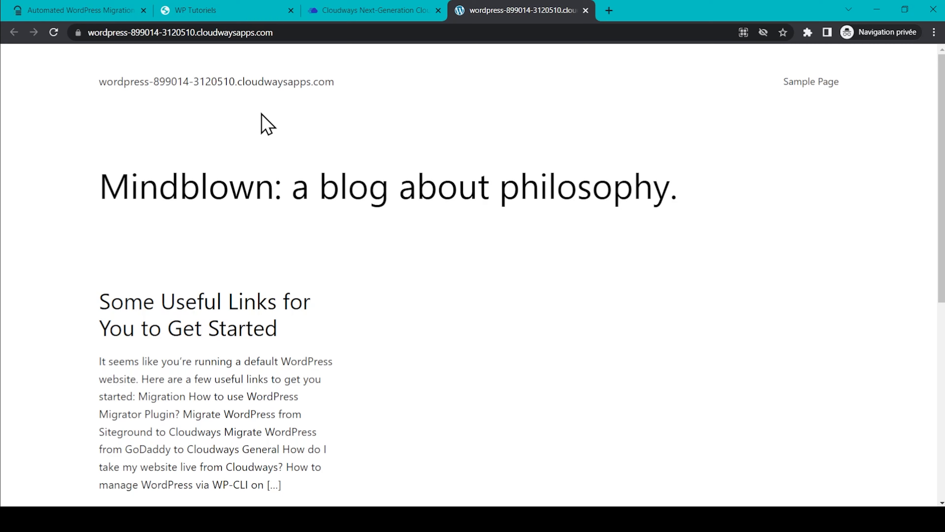
click(78, 10)
click(405, 202)
key(ctrl+v)
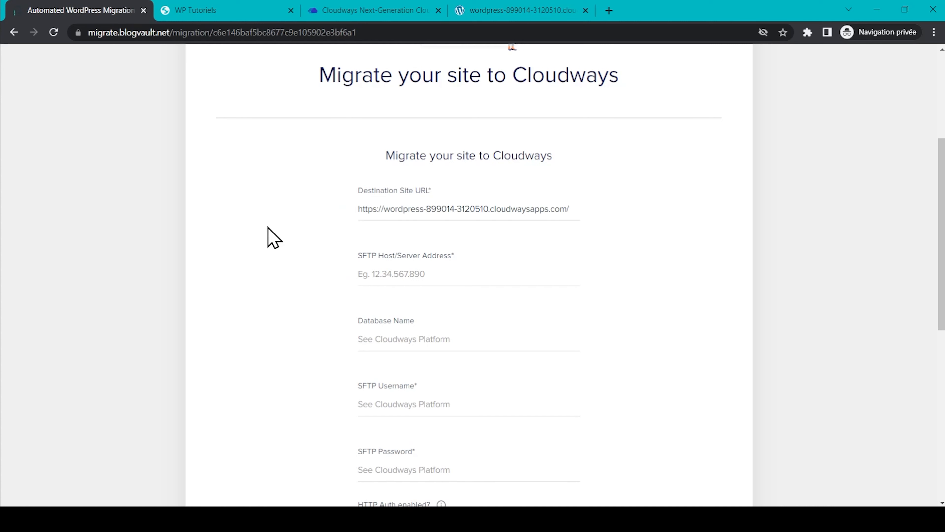
- Copy the application's public IP 164.92.244.252 from the Cloudways access details into the migration form's SFTP host/server address
click(367, 11)
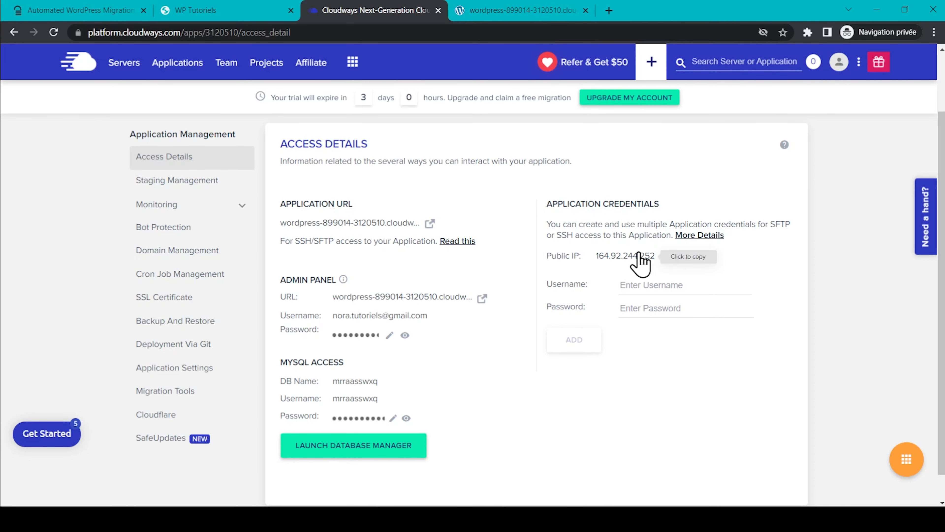
click(626, 257)
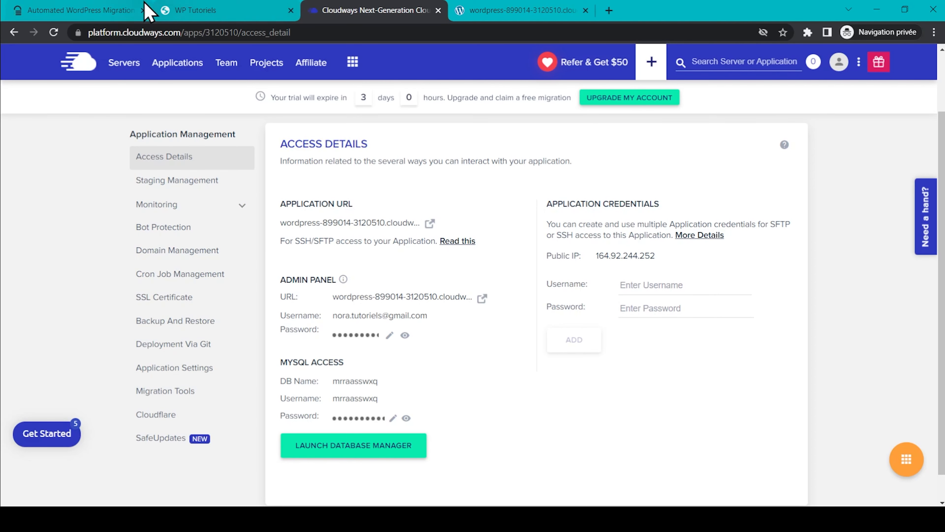
click(95, 10)
key(ctrl+v)
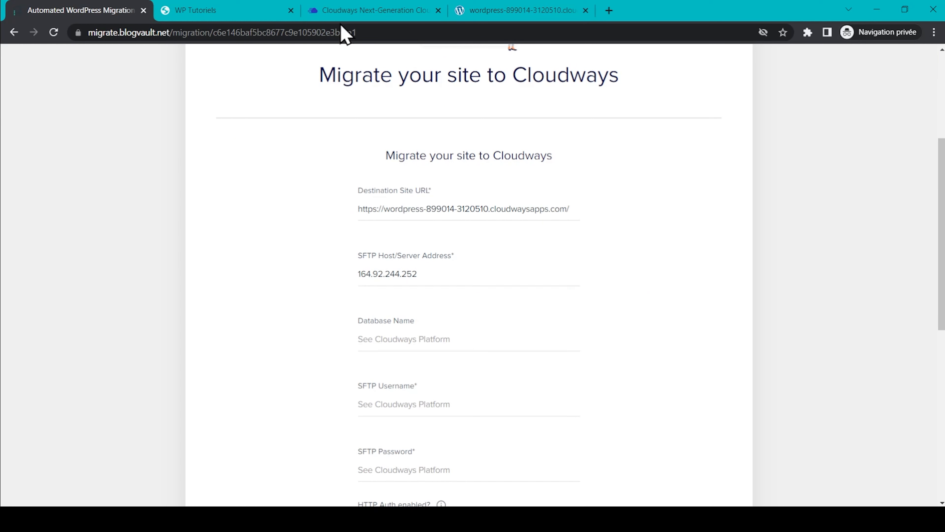
- Copy the MySQL database name mrraasswxq from the Cloudways access details into the migration form's database name
click(372, 11)
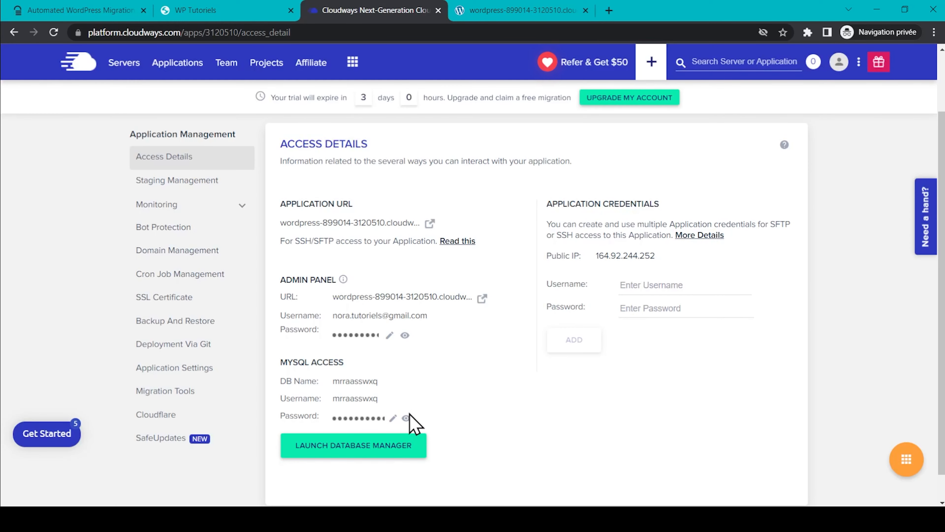
click(363, 381)
click(65, 10)
click(388, 338)
key(ctrl+v)
- Open the master credentials of Your Server in Cloudways and copy the master username into the migration form's SFTP username
scroll(323, 381, down, 5)
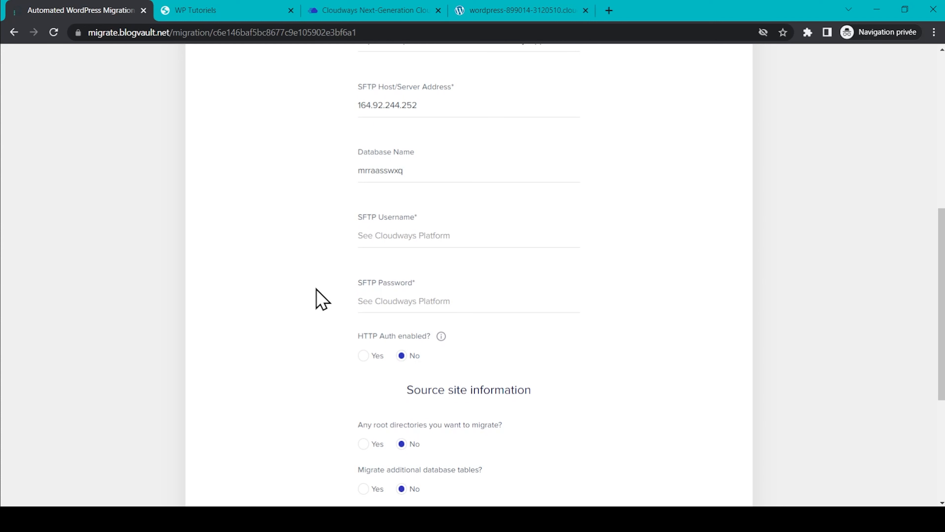
click(367, 10)
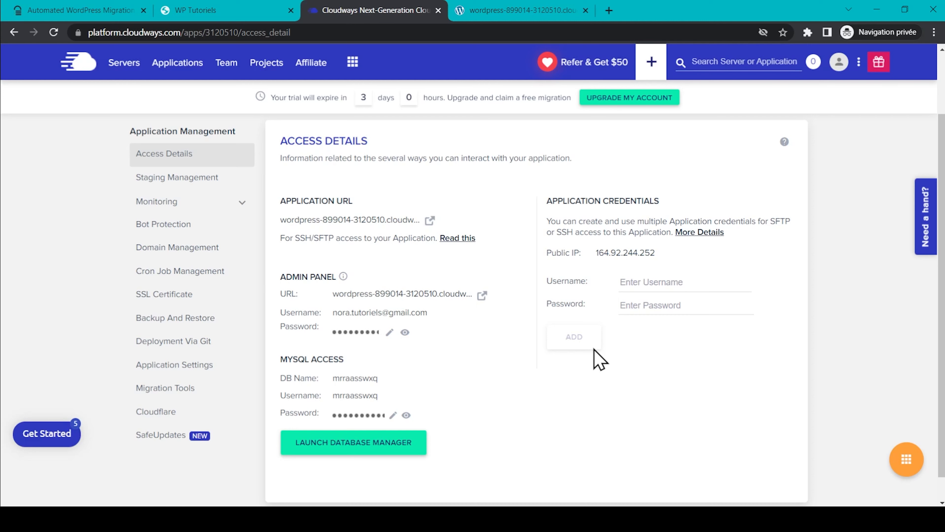
click(120, 67)
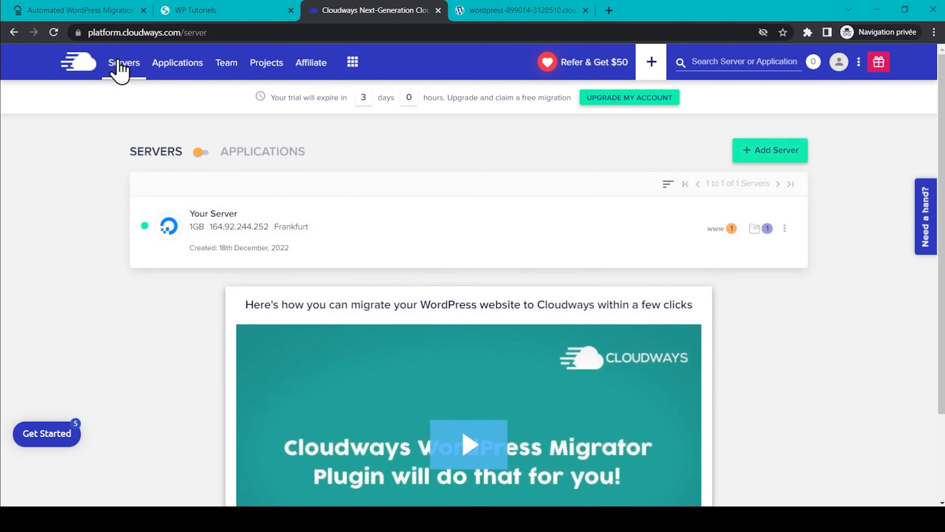
click(386, 247)
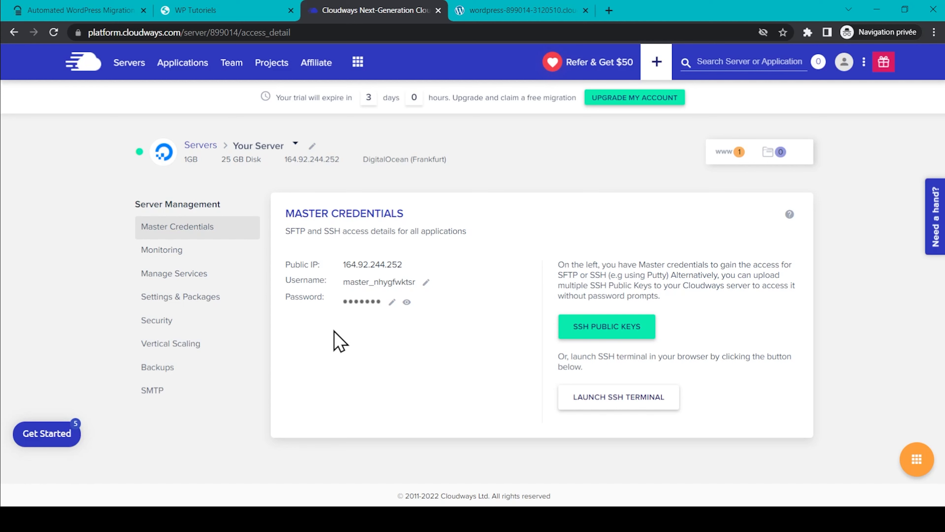
click(359, 287)
click(59, 11)
key(ctrl+v)
- Copy the master password from the Cloudways server credentials into the migration form's SFTP password
click(332, 11)
click(358, 302)
click(85, 10)
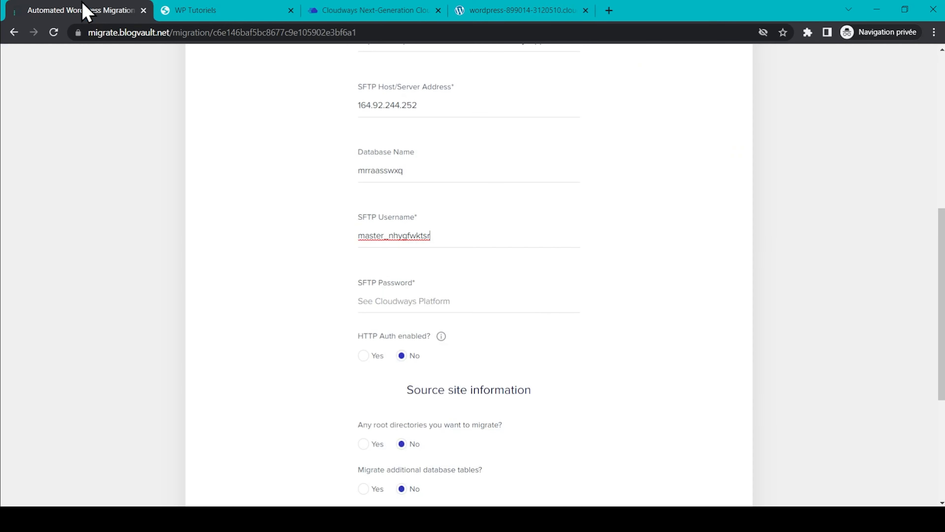
click(403, 300)
key(ctrl+v)
scroll(269, 306, down, 5)
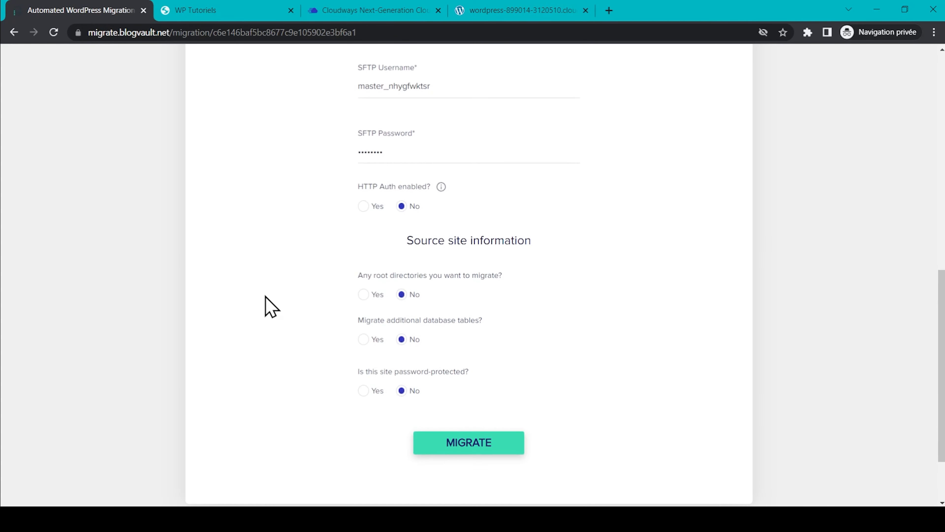